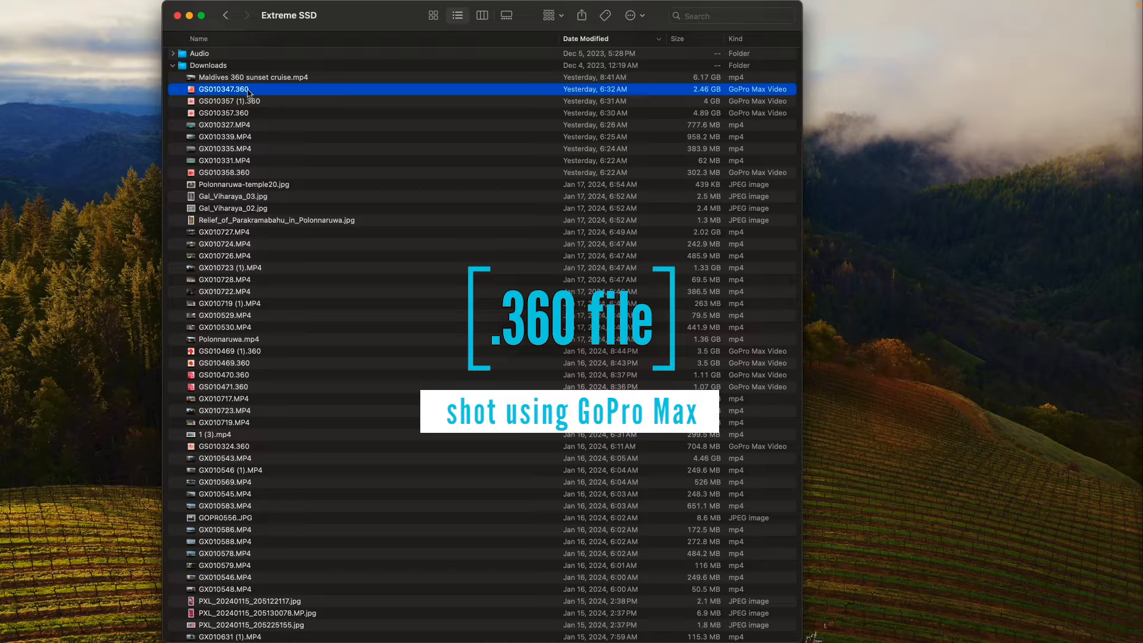
Open GS010347.360 in GoPro Player and rotate the 360 view around the boat and shoreline
double_click(248, 90)
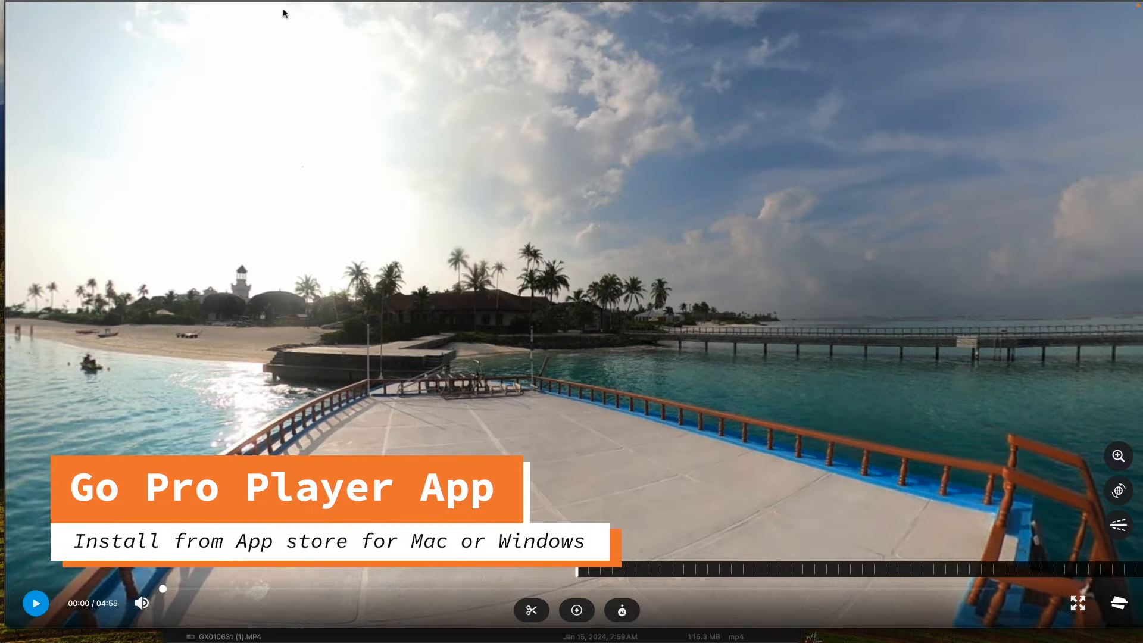
mouse_move(283, 10)
mouse_down()
mouse_move(271, 83)
mouse_move(300, 9)
mouse_up()
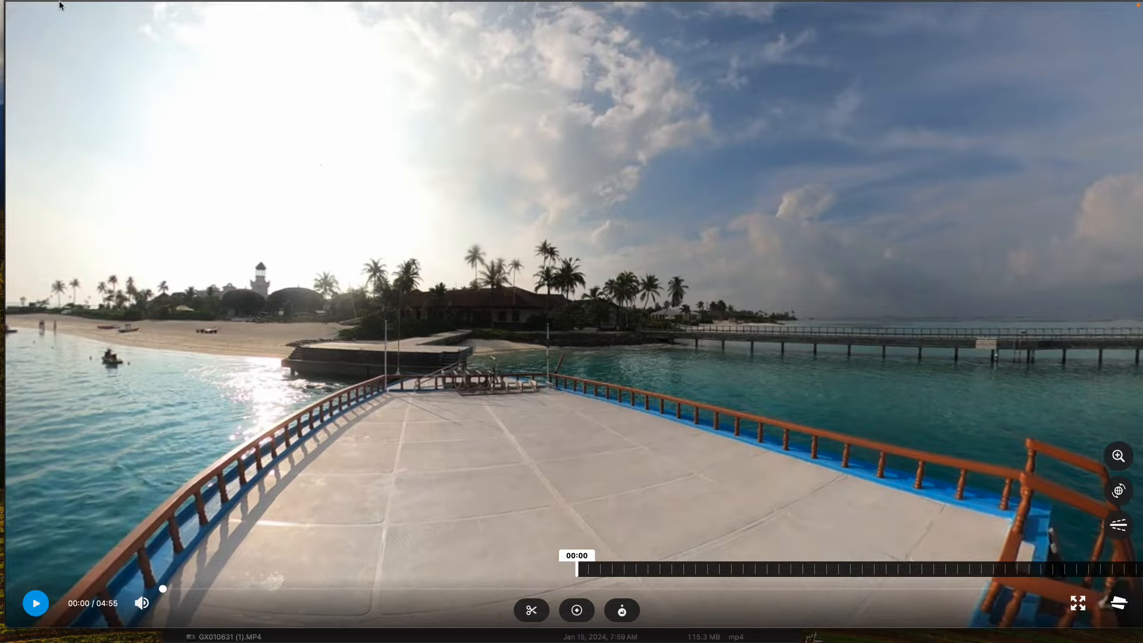
drag(58, 5, 169, 90)
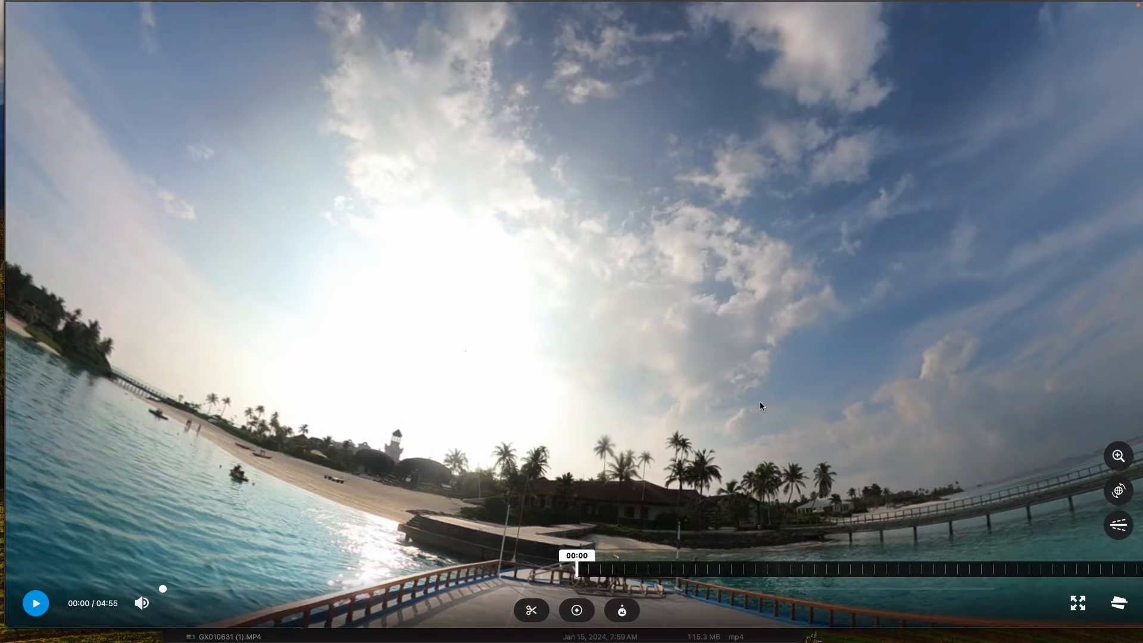
drag(600, 314, 427, 245)
drag(533, 213, 706, 366)
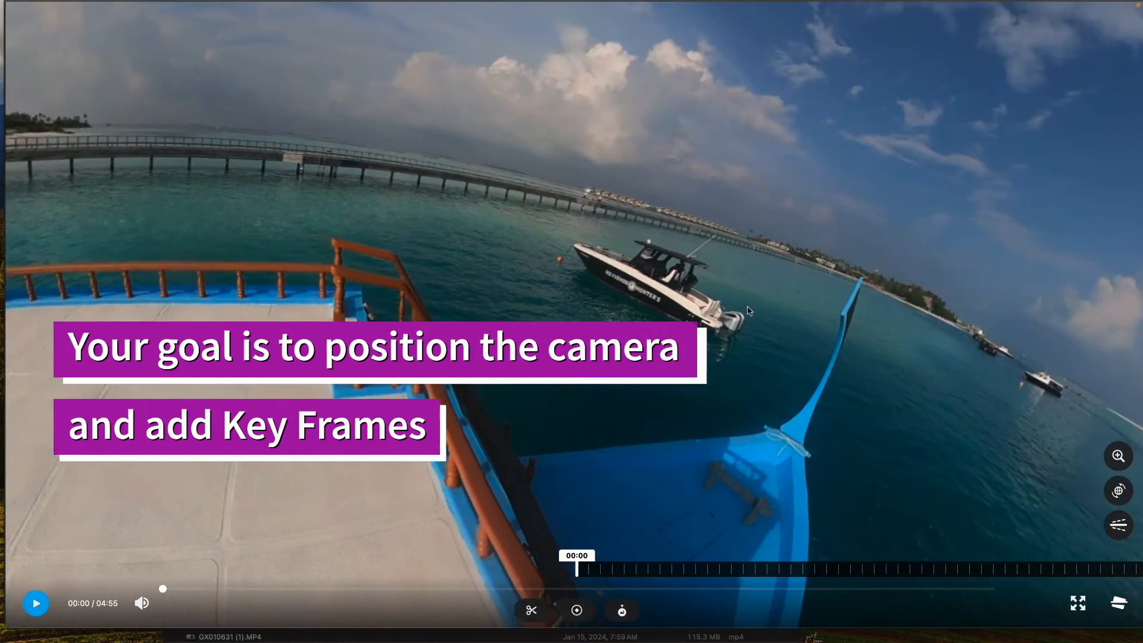
Aim the view over the blue bow with the black speedboat and set the first reframe keyframe at 00:00
click(1120, 527)
drag(741, 342, 456, 302)
drag(585, 288, 644, 379)
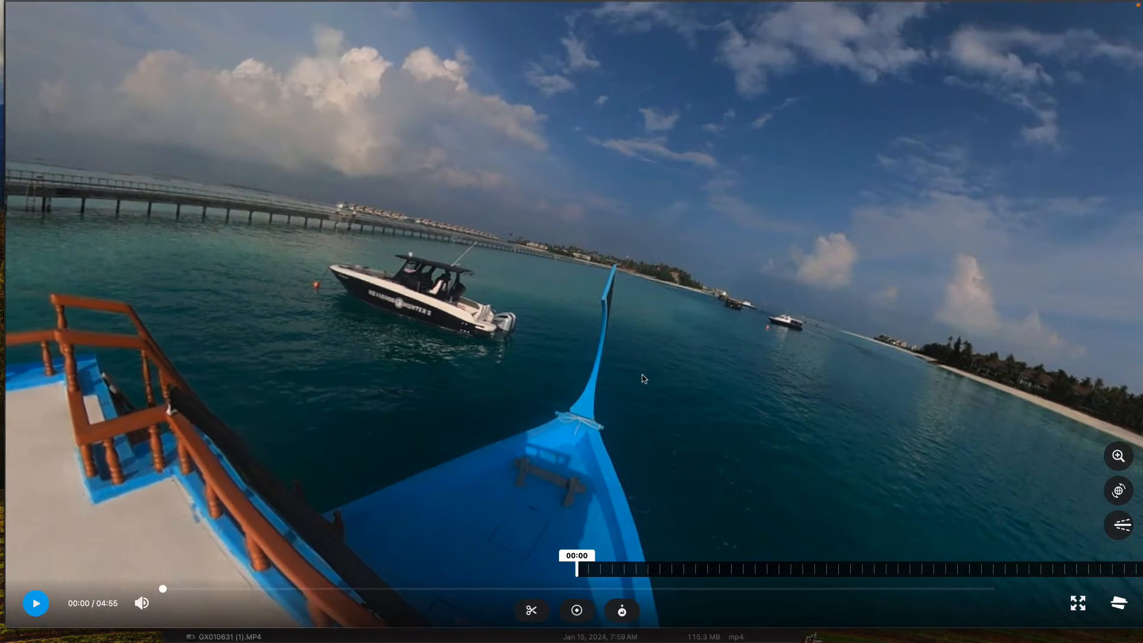
click(576, 612)
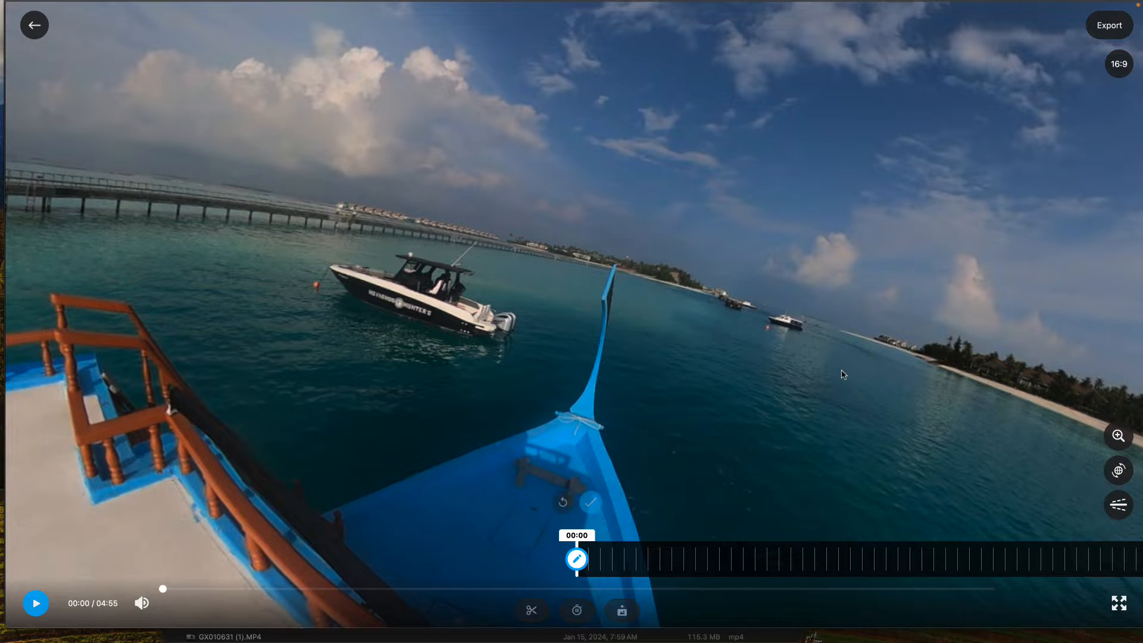
drag(842, 374, 824, 377)
Add a keyframe at 00:05 facing ahead of the bow, with the view re-leveled to the horizon
drag(859, 562, 725, 560)
drag(715, 357, 585, 398)
click(1120, 505)
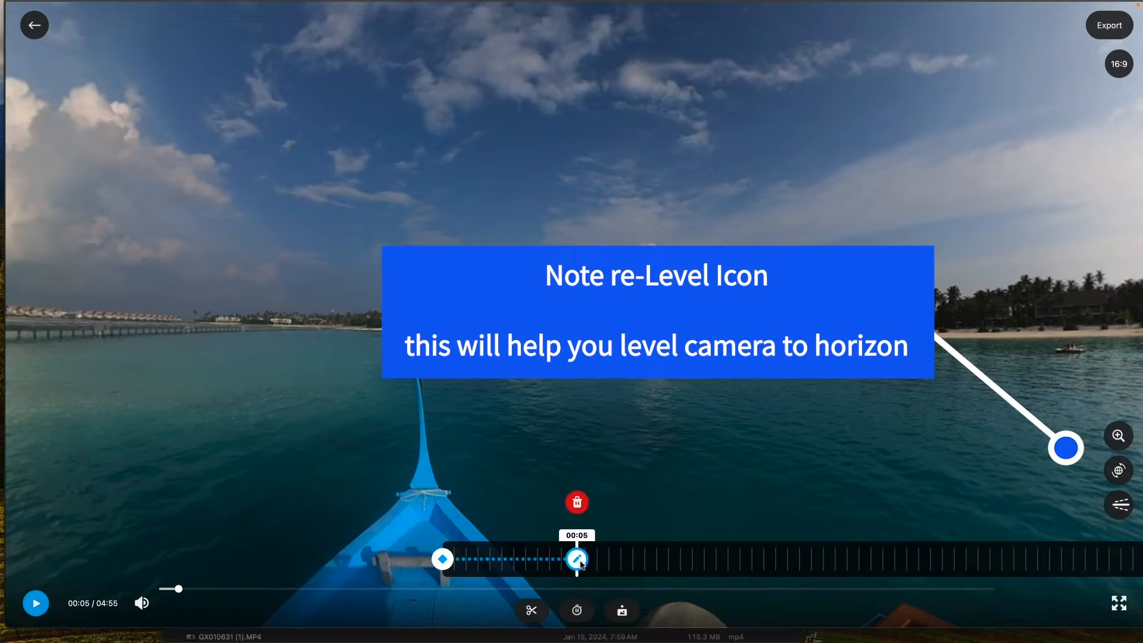
Add a keyframe at 00:08 turned toward the palm-lined shoreline and lighthouse, with the view re-leveled
drag(746, 570, 683, 563)
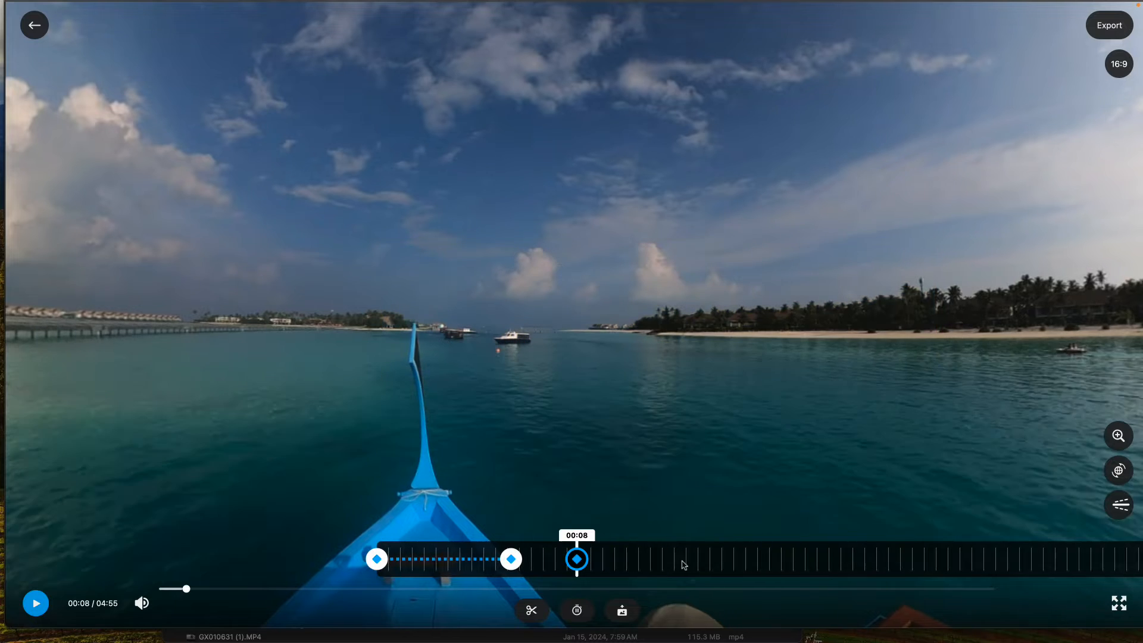
drag(776, 439, 494, 442)
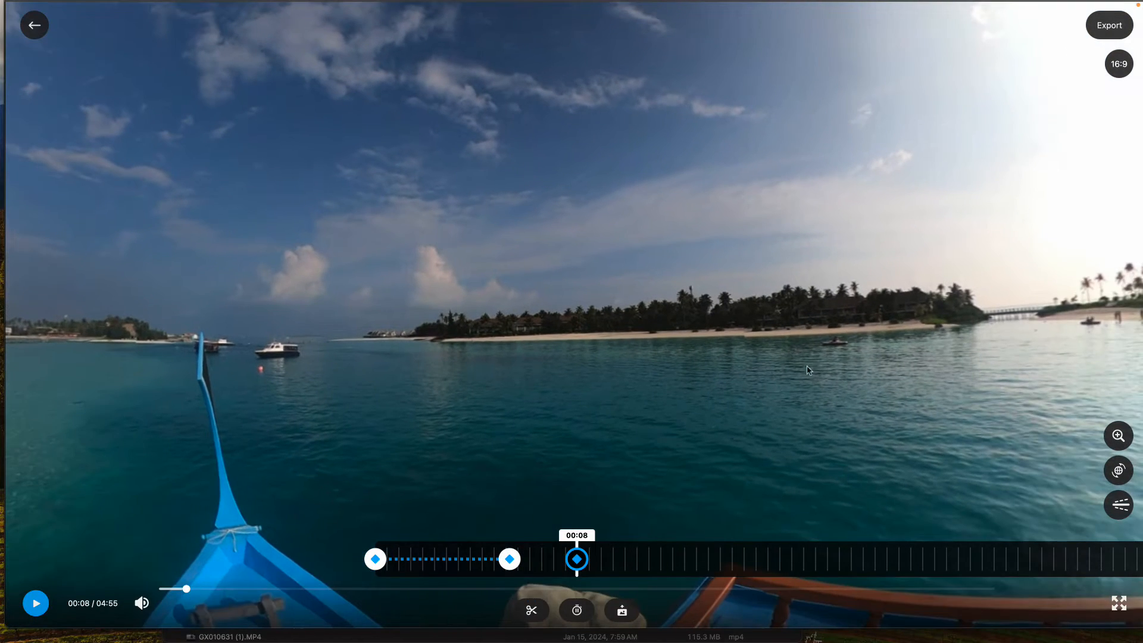
drag(833, 381, 639, 415)
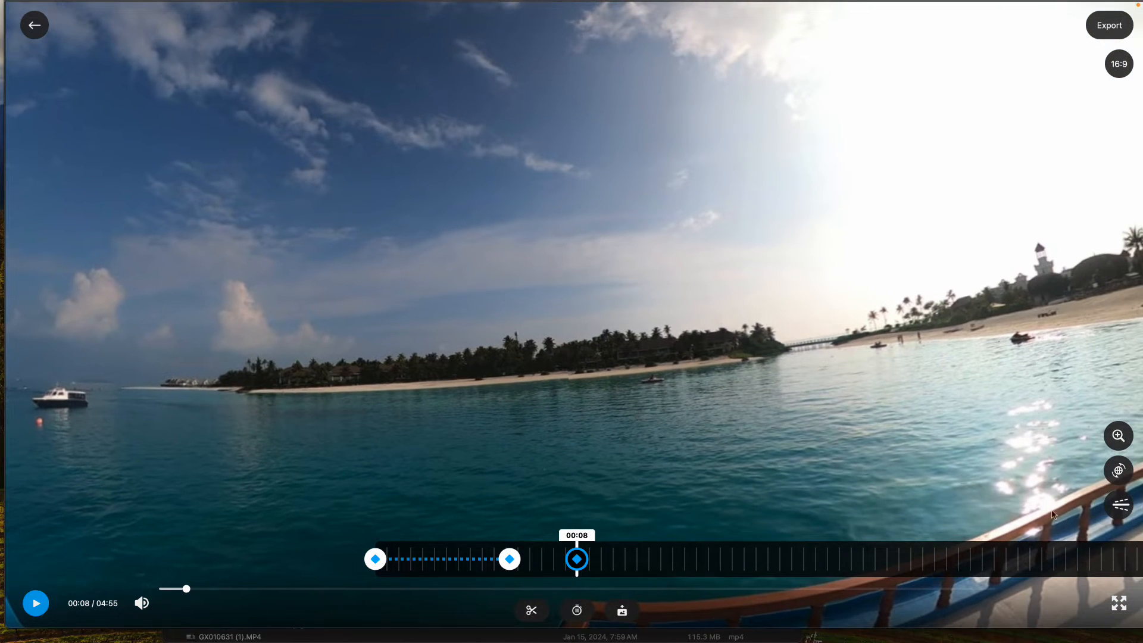
click(1122, 506)
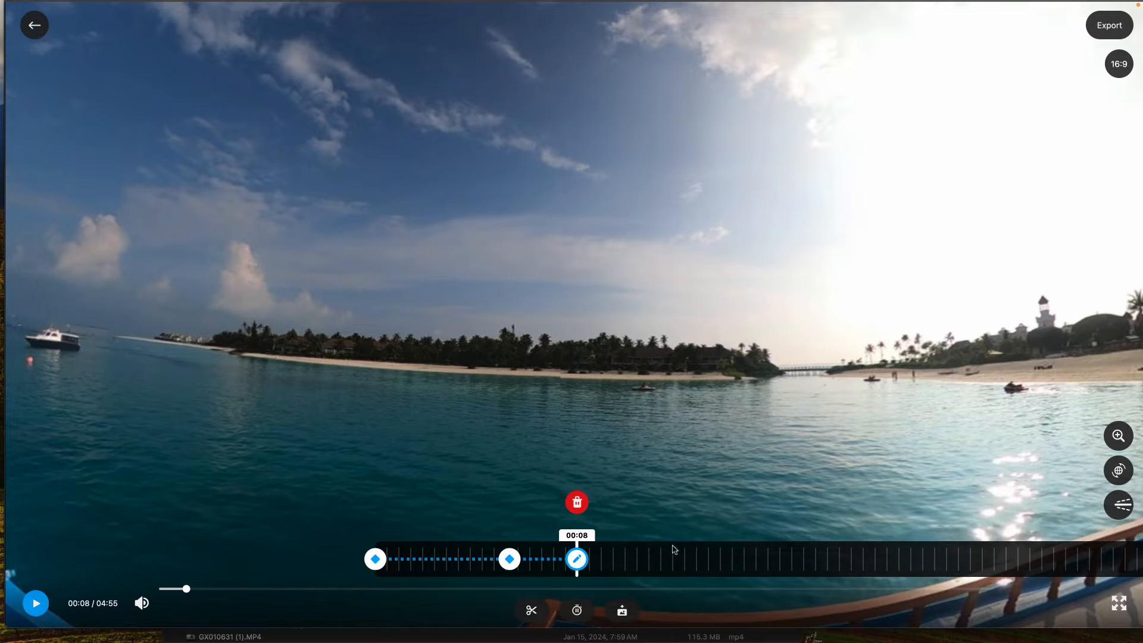
mouse_move(665, 565)
mouse_down()
mouse_move(879, 558)
mouse_move(663, 544)
mouse_up()
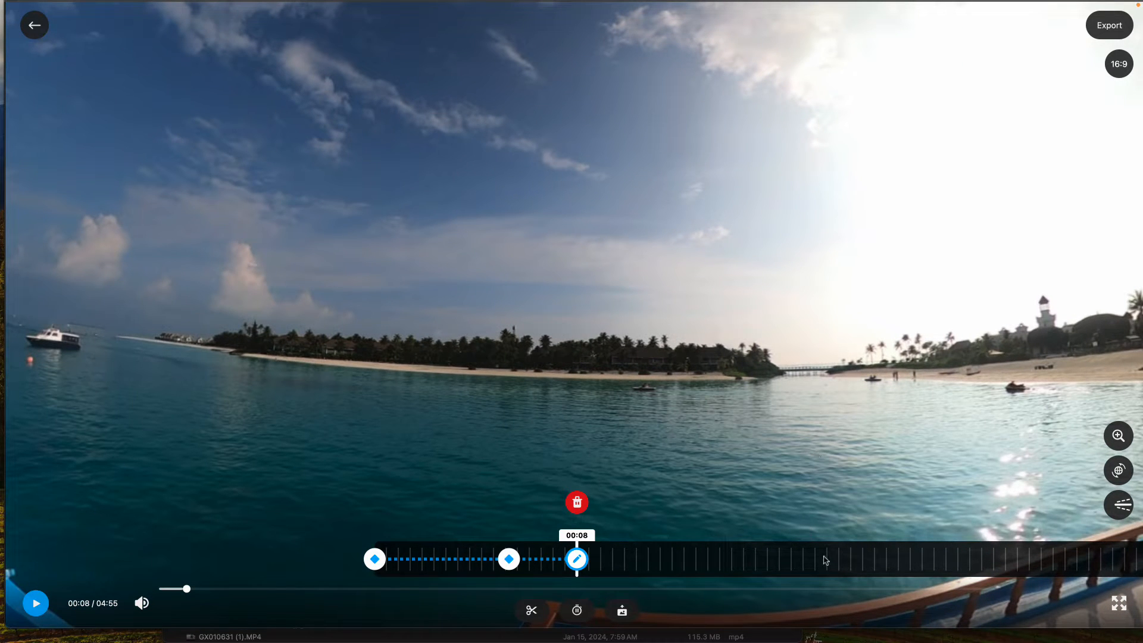
Turn the view toward the sun and lighthouse at 00:11 and freeze time there for 17 seconds
drag(824, 556, 783, 551)
drag(816, 467, 682, 473)
drag(822, 553, 796, 552)
drag(754, 439, 782, 438)
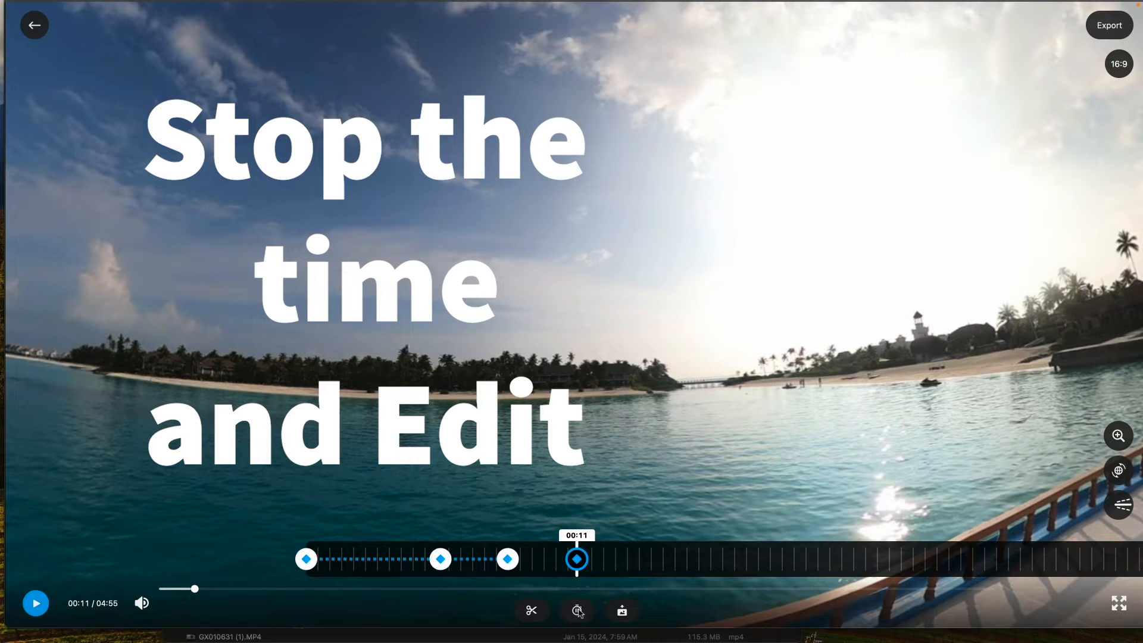
drag(773, 446, 746, 444)
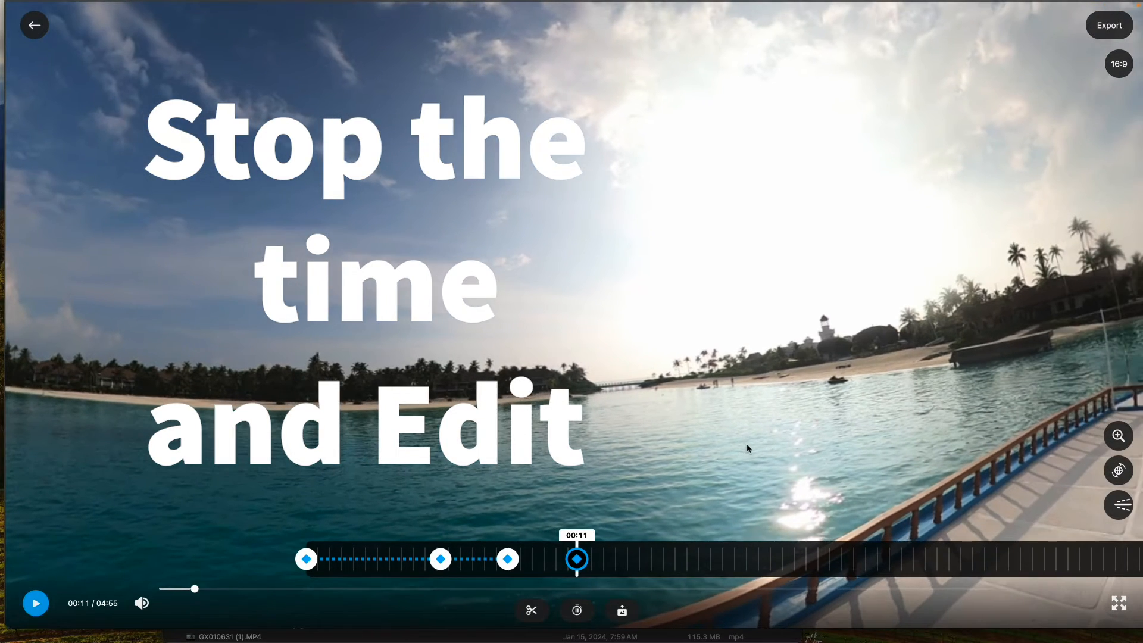
click(576, 611)
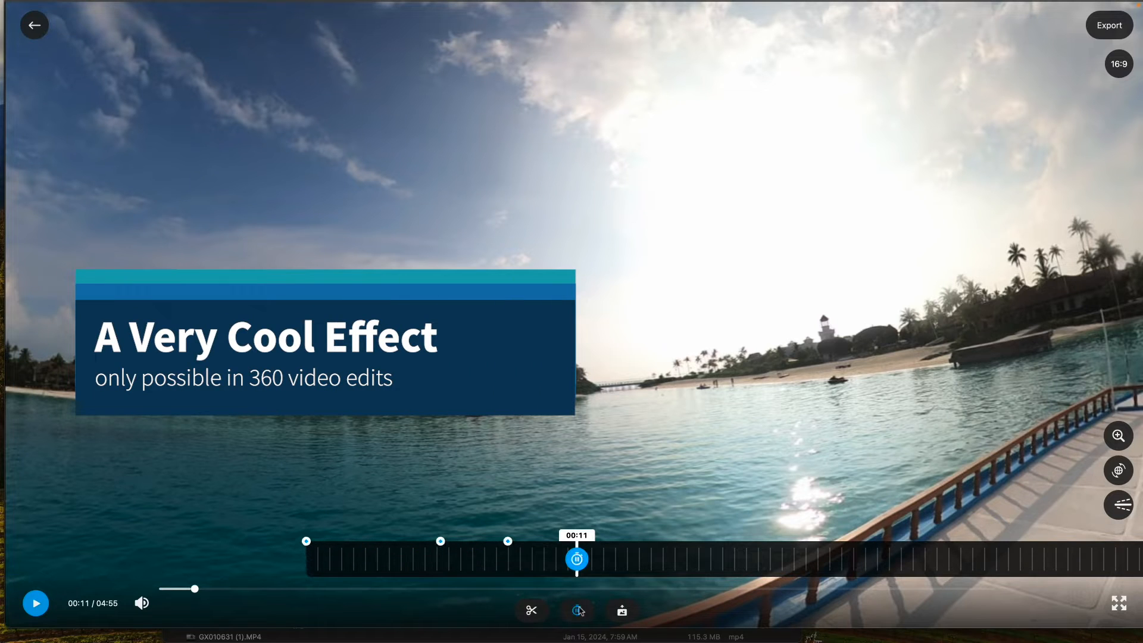
drag(578, 561, 973, 544)
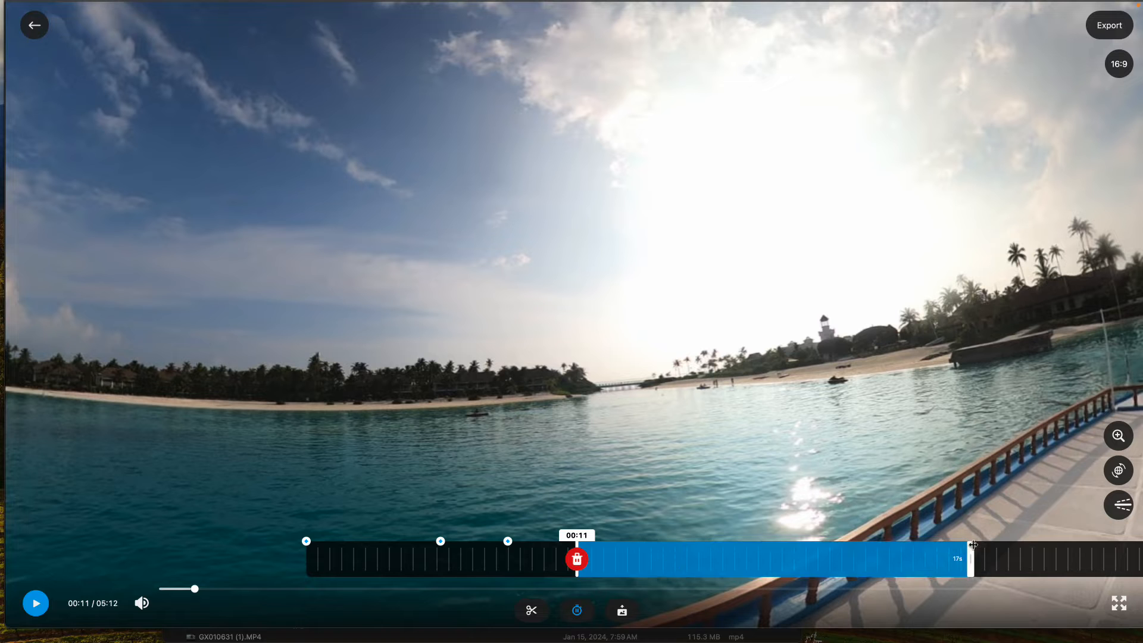
Rotate the view across the deck within the frozen section and add a keyframe at 00:24 facing the jetty and bow
drag(1050, 560, 914, 558)
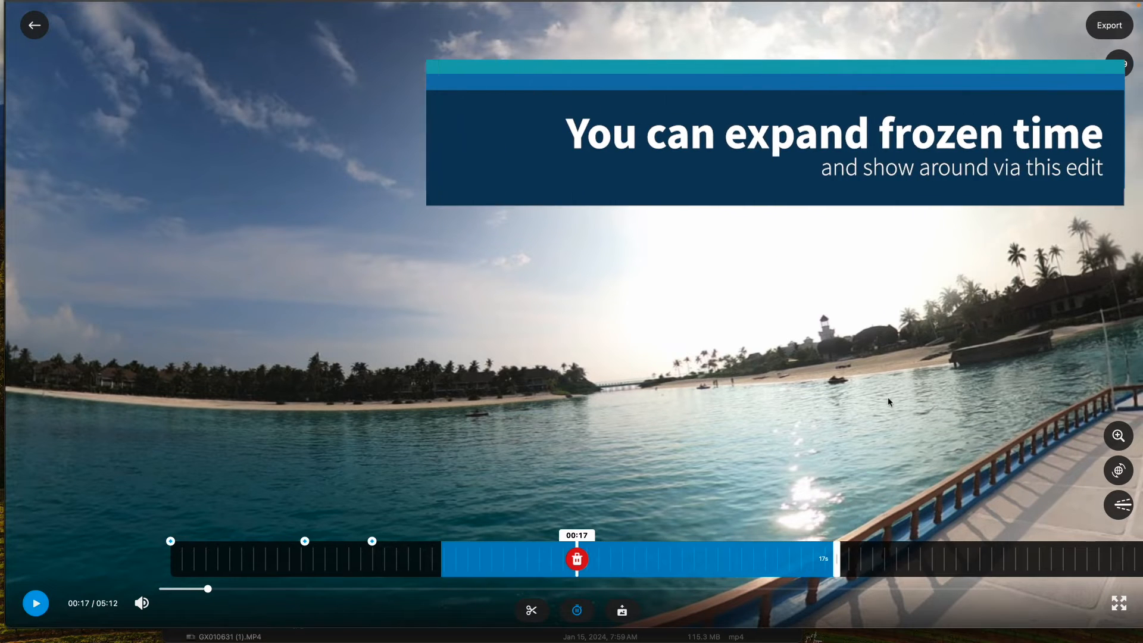
drag(887, 398, 516, 369)
drag(782, 354, 537, 518)
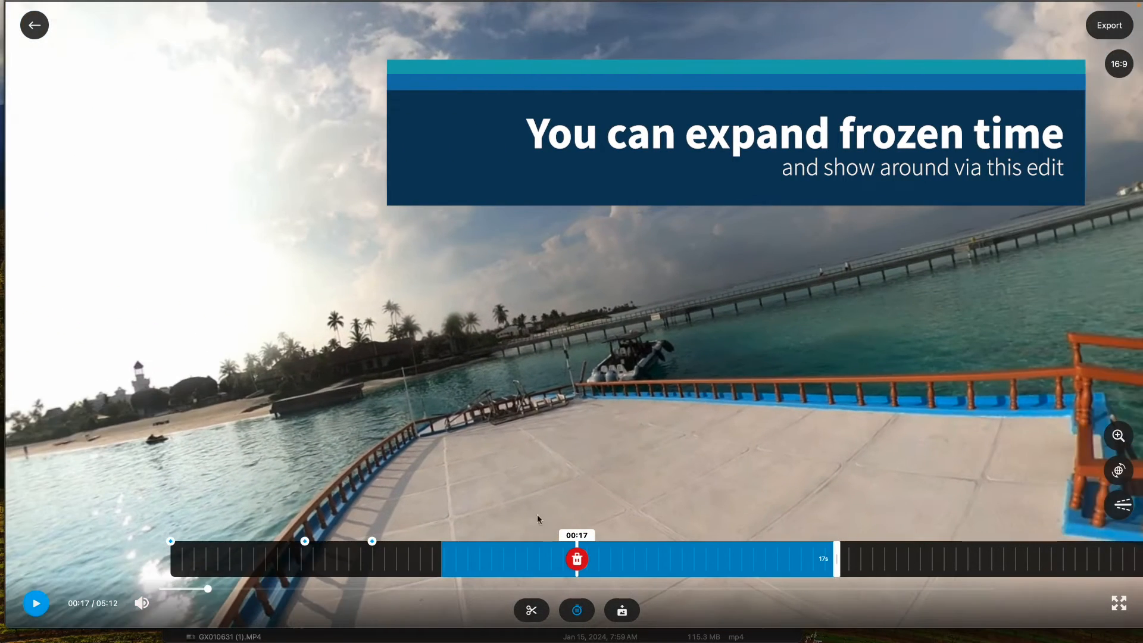
click(574, 606)
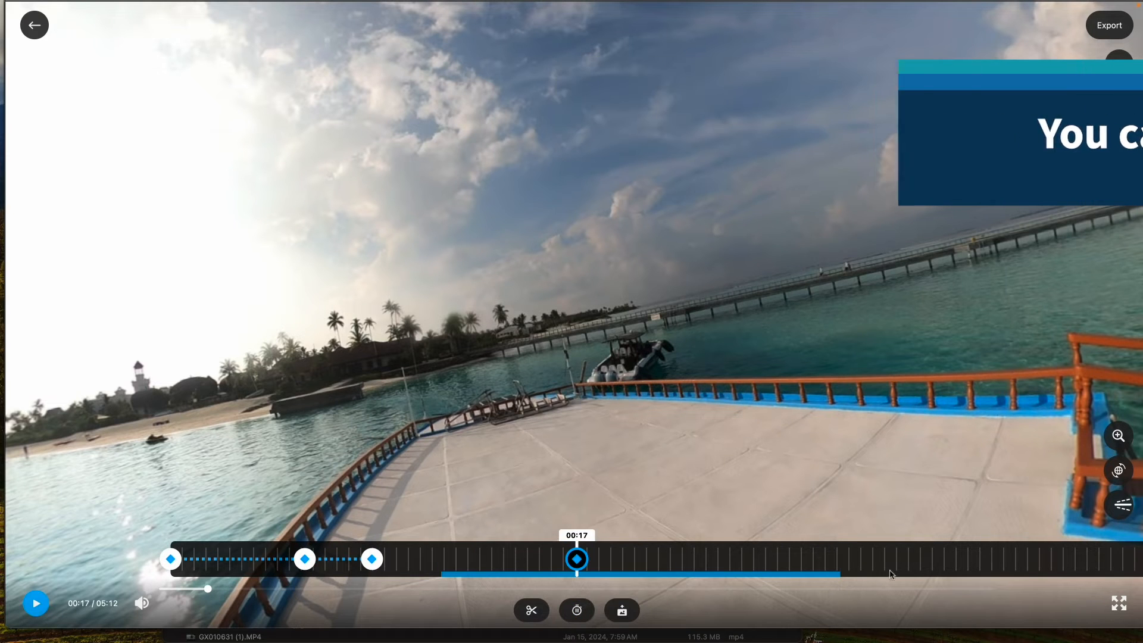
drag(903, 555, 747, 557)
drag(798, 506, 552, 515)
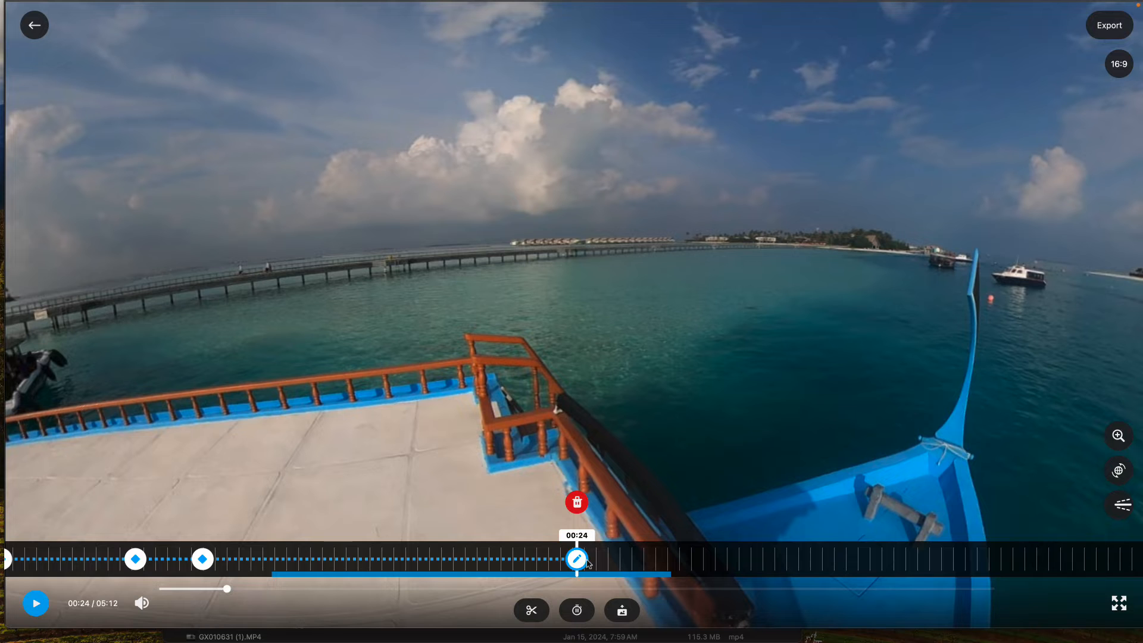
Add a keyframe at 00:27 turned toward the bow and a re-leveled one at 00:32 facing ahead of it
drag(764, 558, 672, 549)
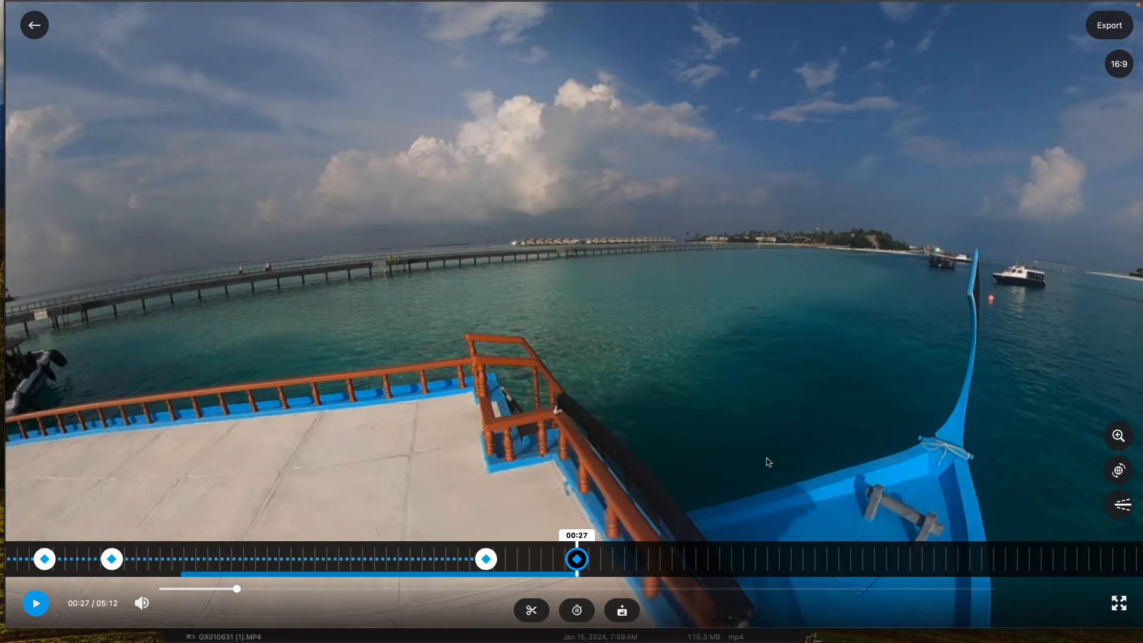
drag(668, 454, 513, 546)
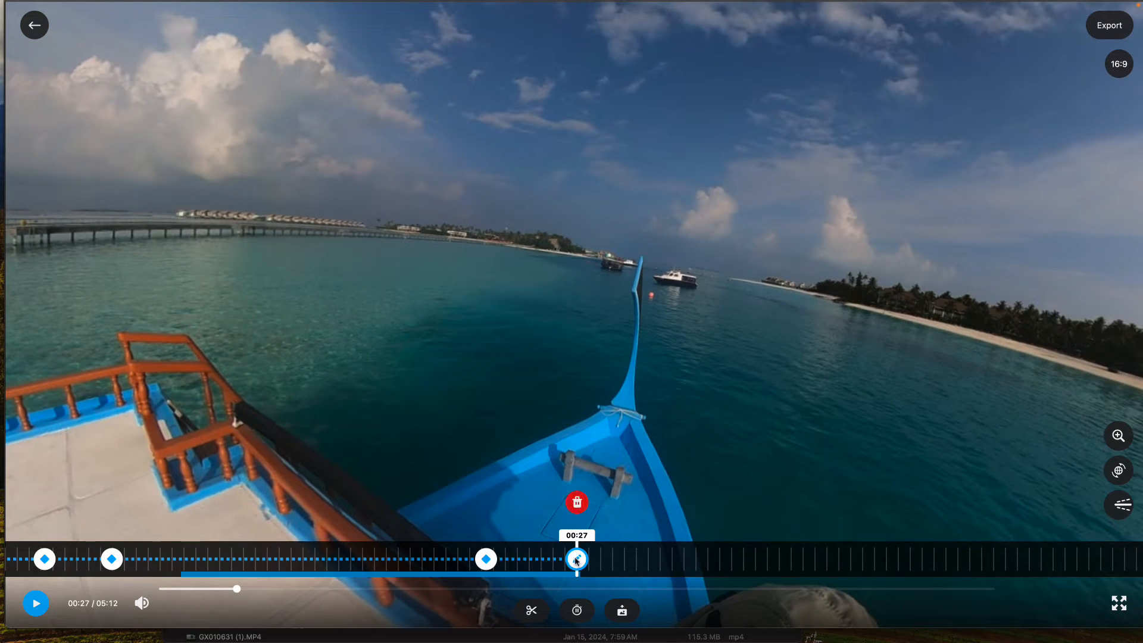
drag(684, 556, 583, 557)
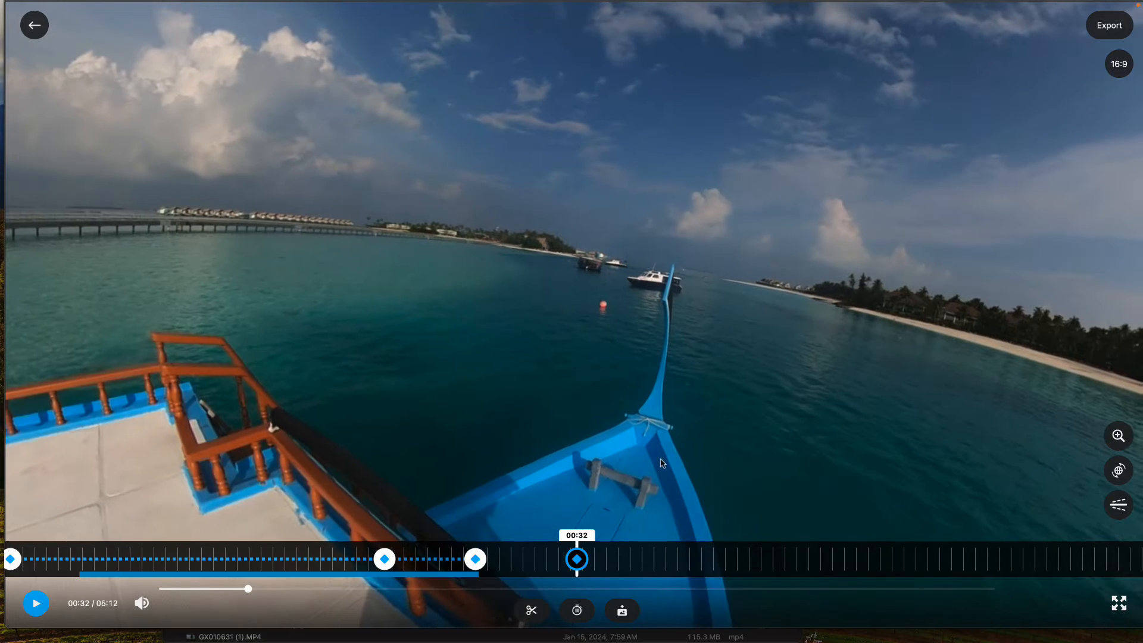
drag(714, 470, 565, 468)
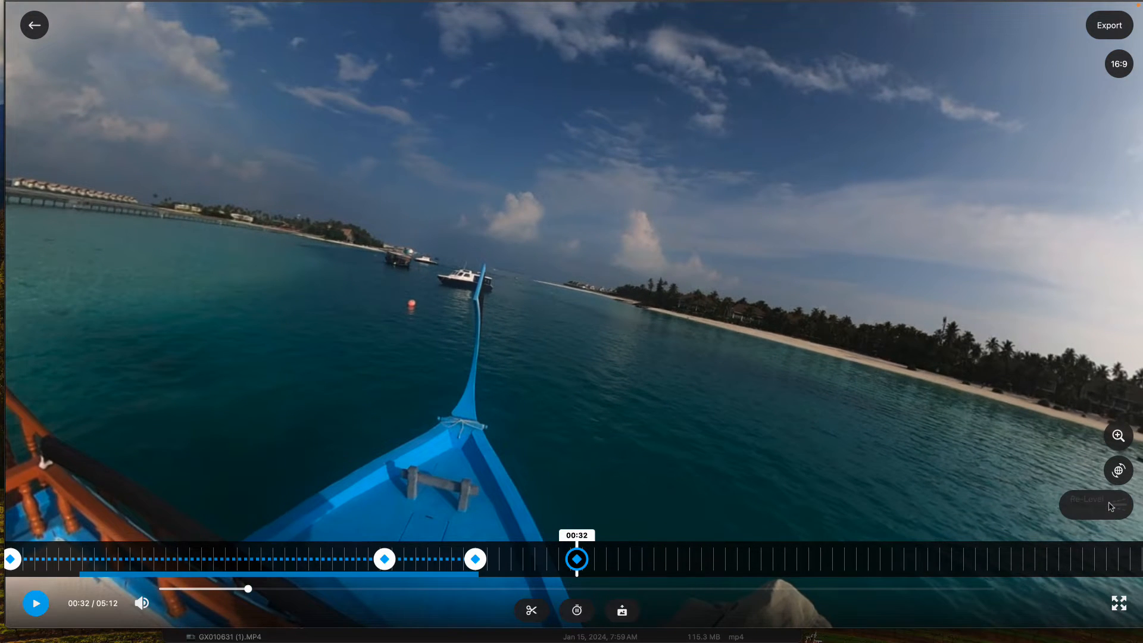
click(1118, 505)
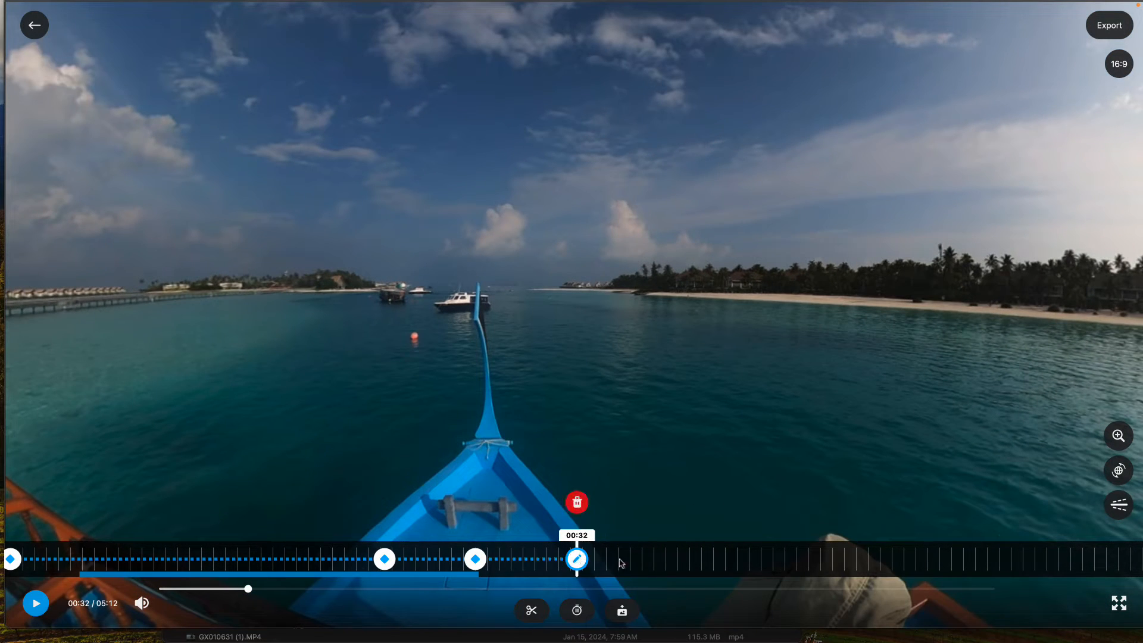
Play the reframed footage from 00:00 to 00:33 to review the keyframe moves and the frozen section
drag(652, 561, 1142, 503)
drag(835, 557, 1018, 477)
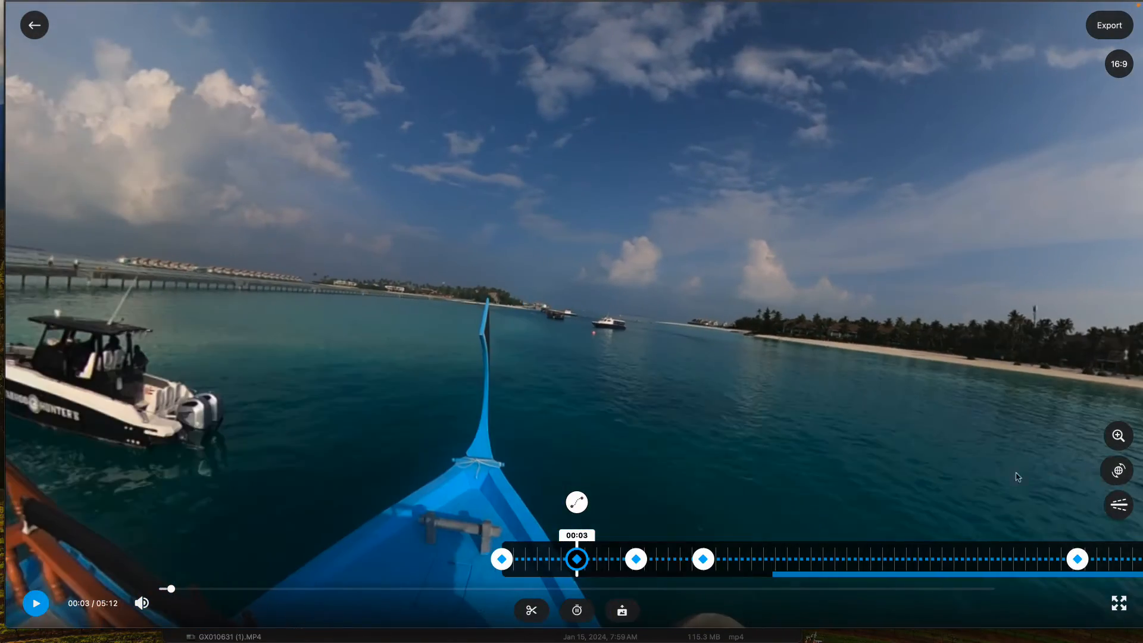
drag(741, 552, 789, 549)
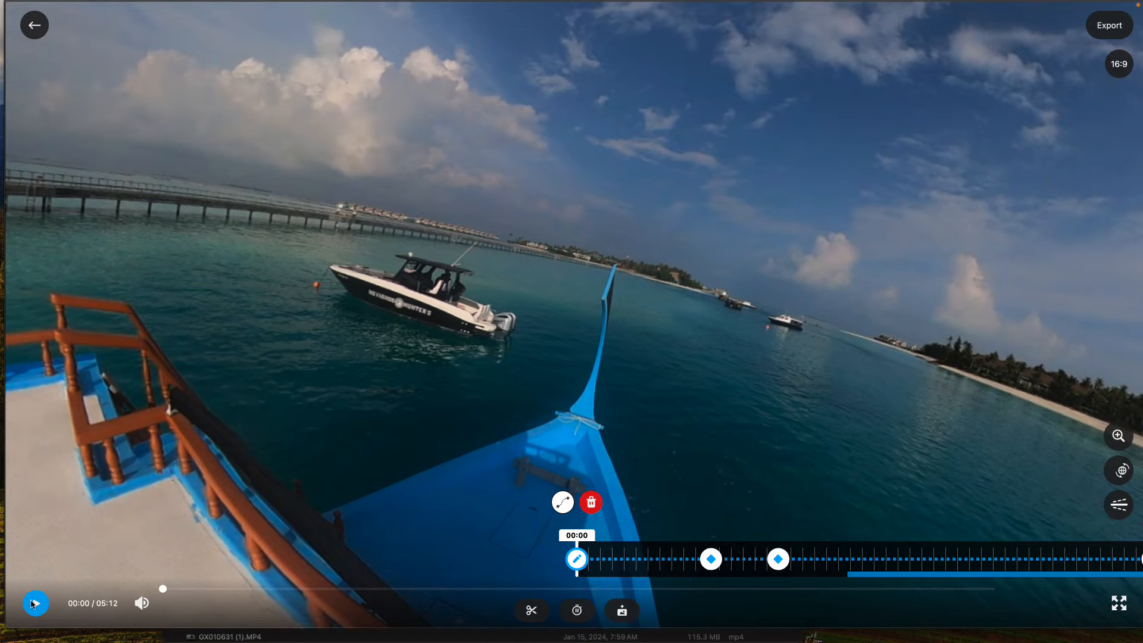
click(33, 603)
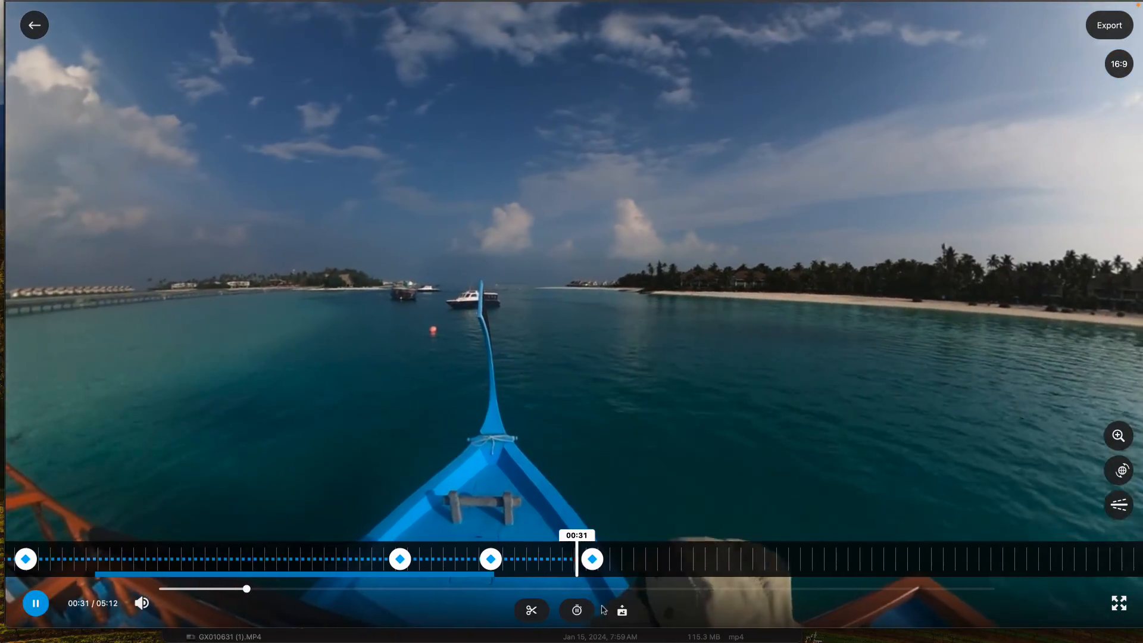
click(33, 604)
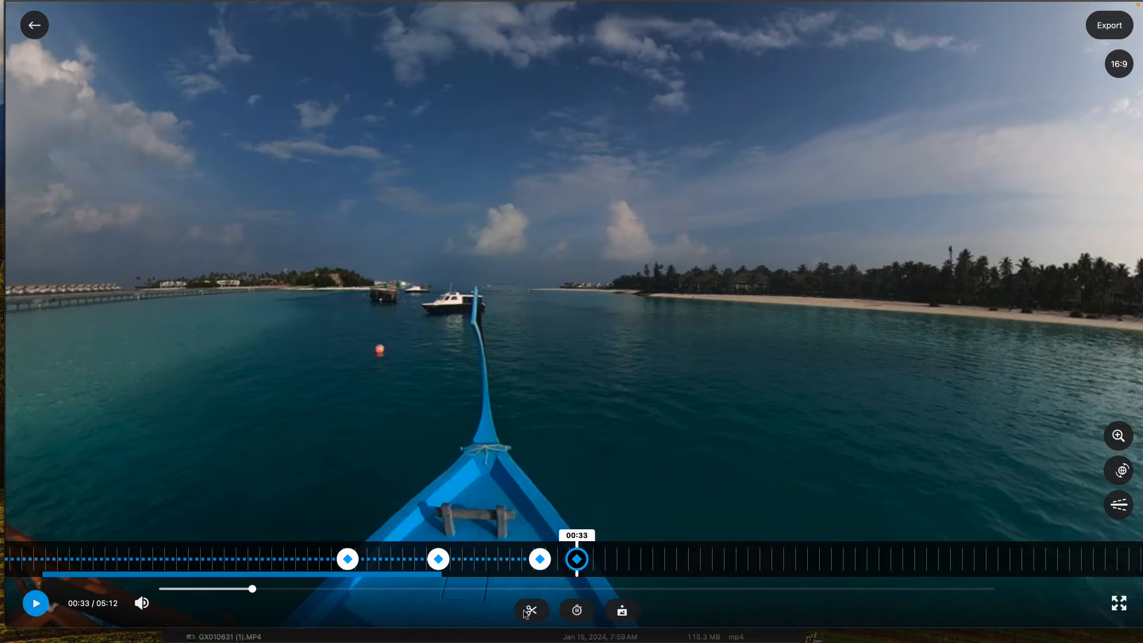
Trim the clip to end at 00:33 and start just after the beginning, at 00:00
click(580, 561)
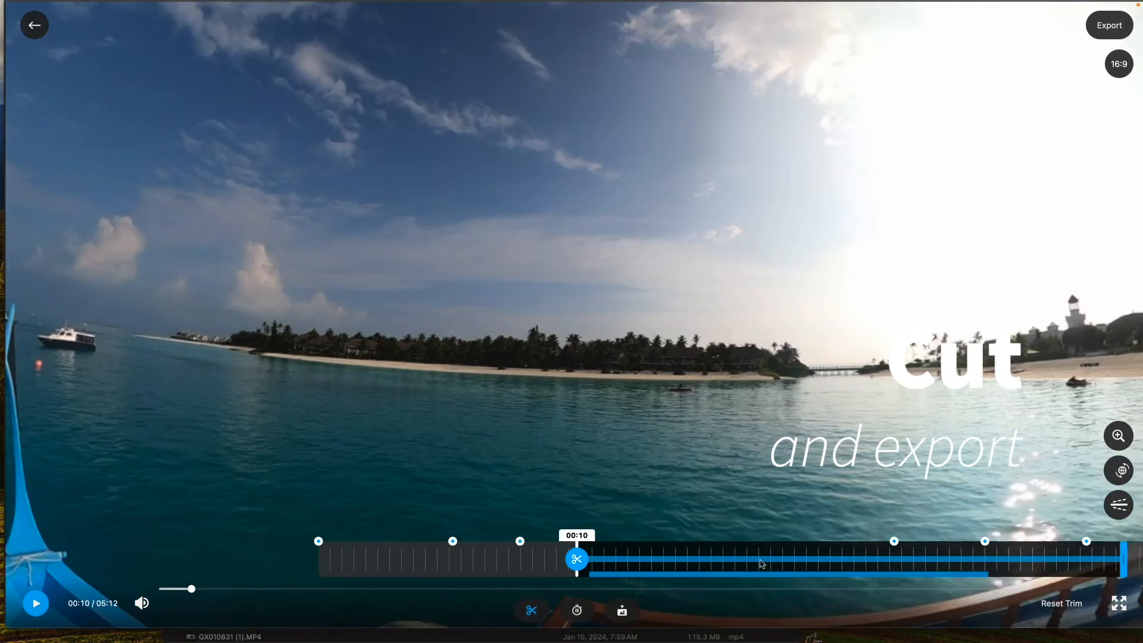
drag(762, 563, 1000, 544)
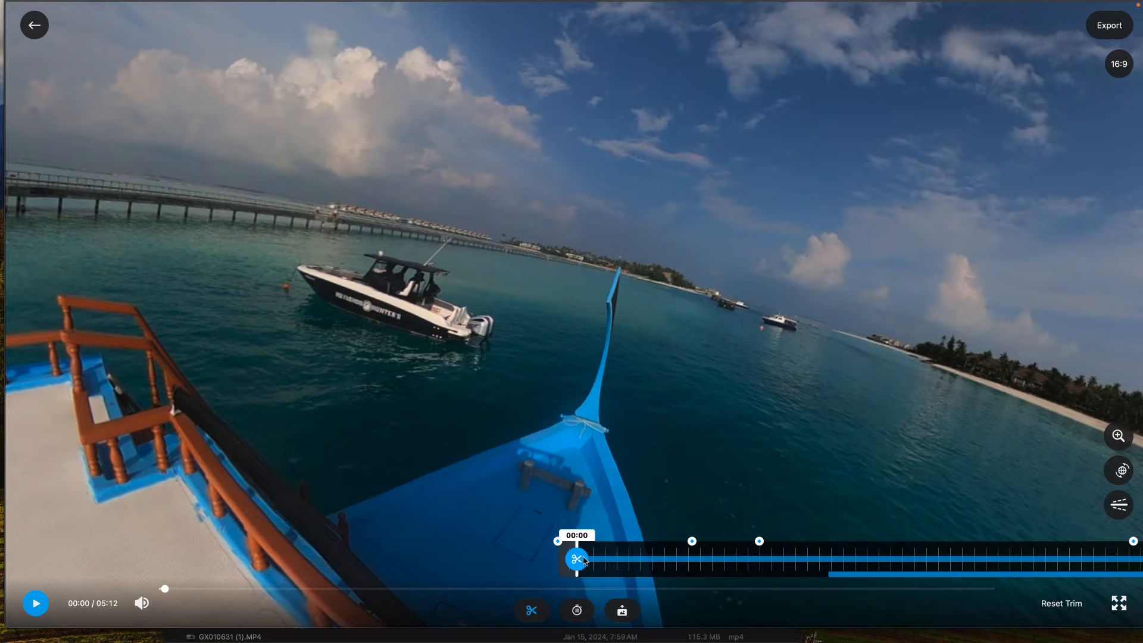
click(577, 560)
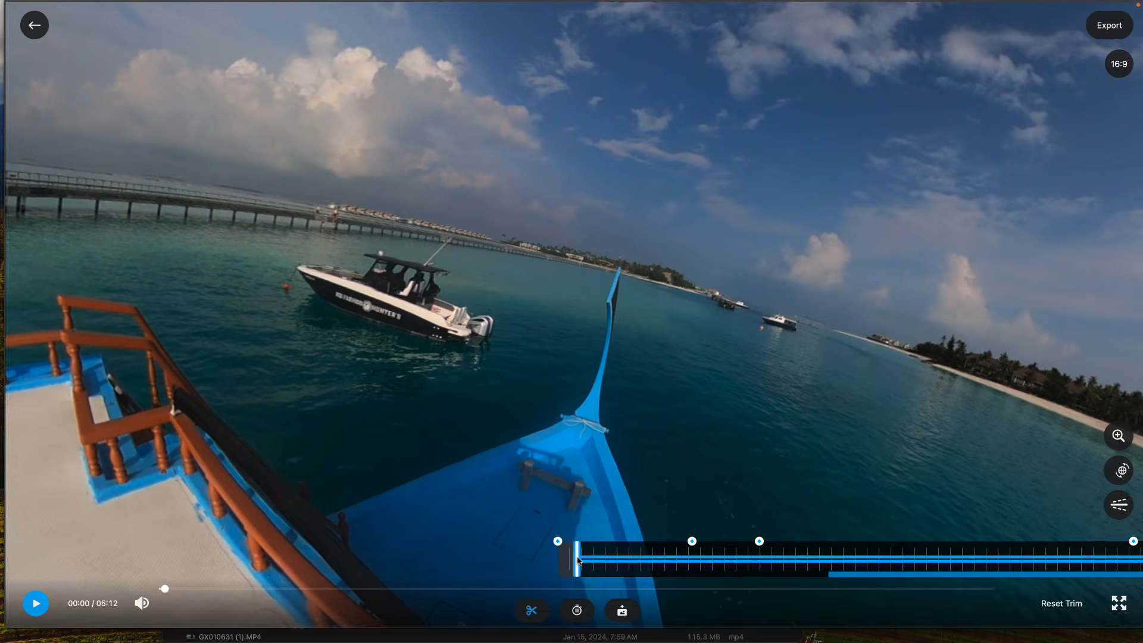
Select 4K (Upscaled) resolution in the advanced export settings, then cancel the export
click(1100, 35)
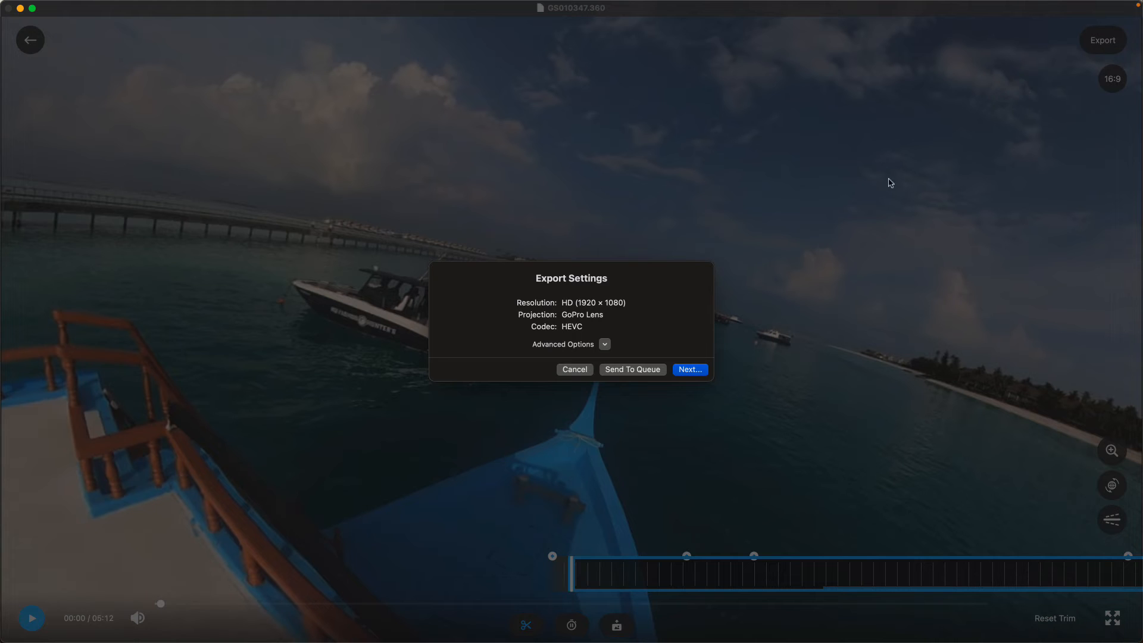
click(605, 345)
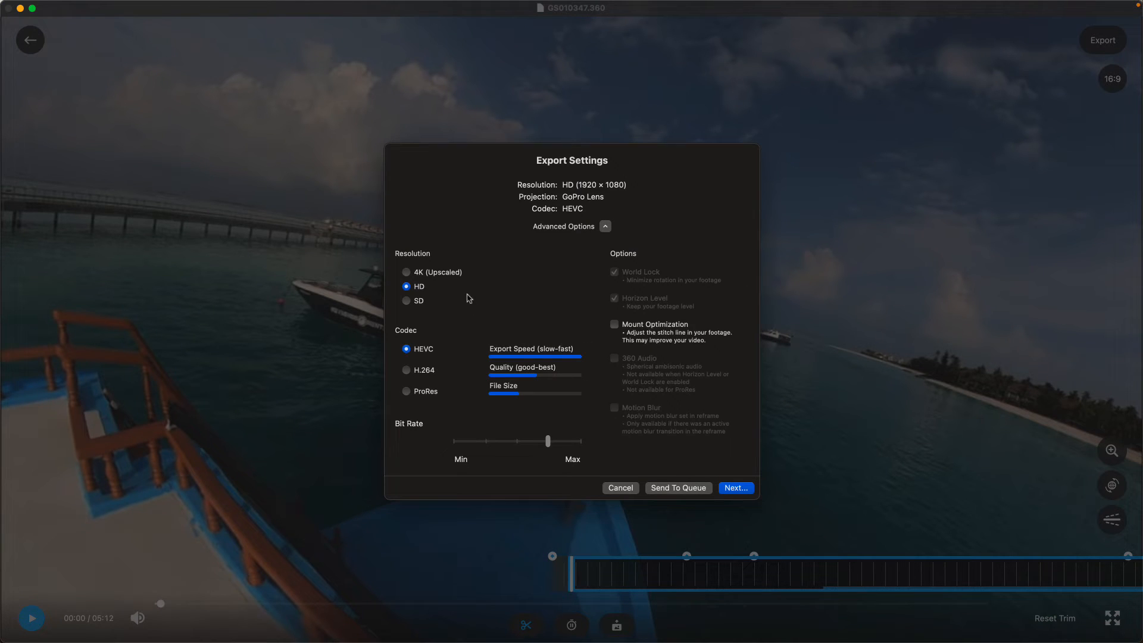
click(460, 277)
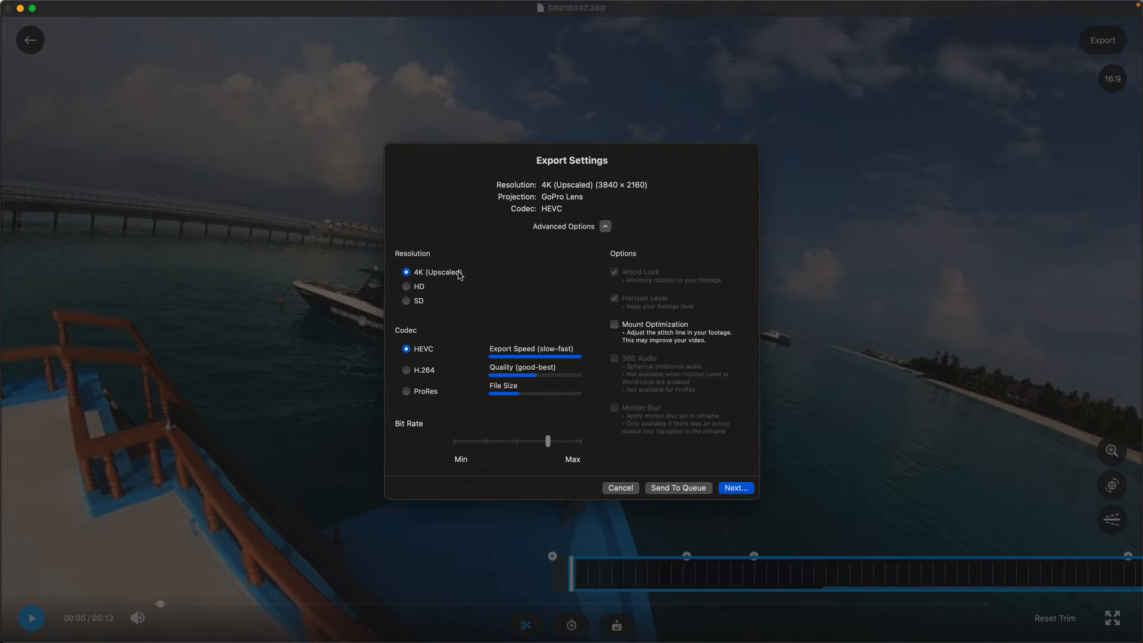
click(621, 489)
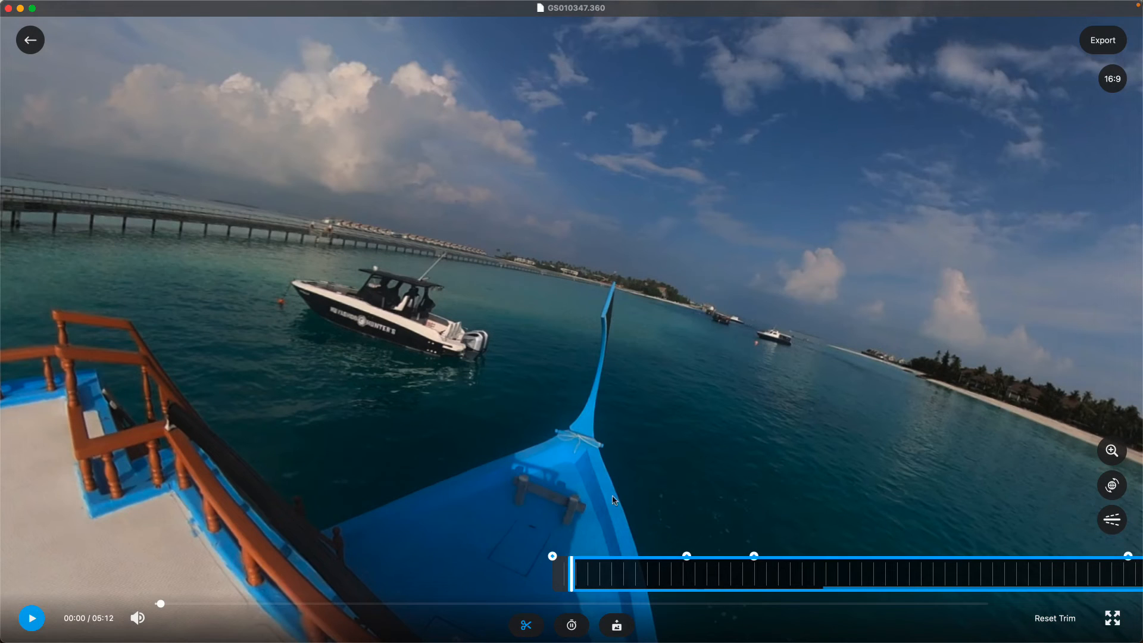
Play the trimmed clip through to 00:33 to review the final edit
click(32, 618)
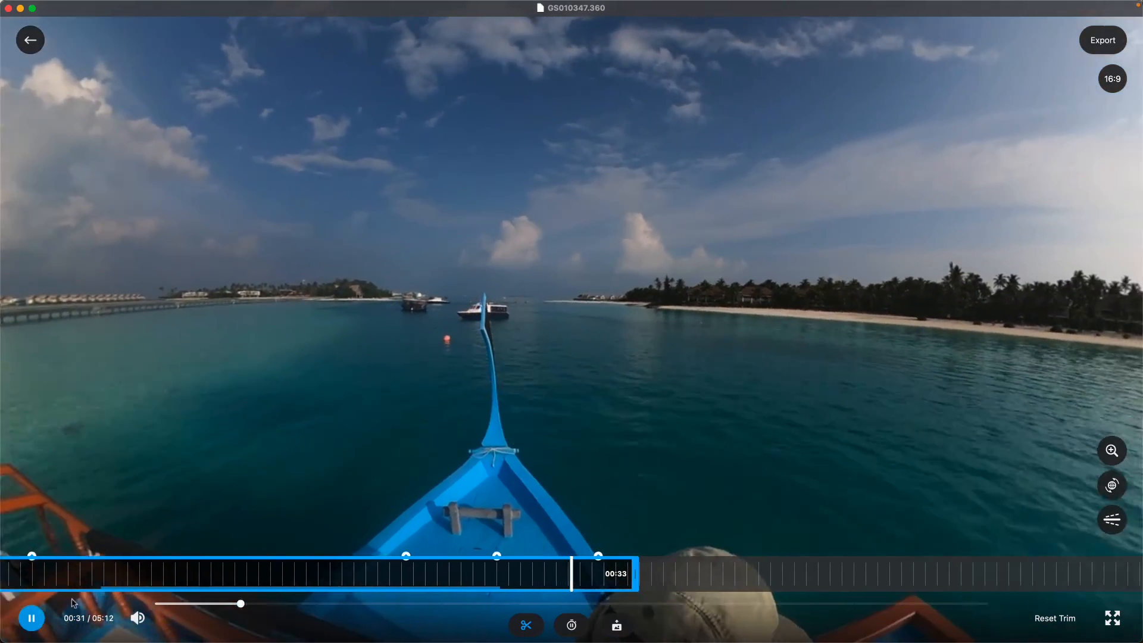
click(31, 618)
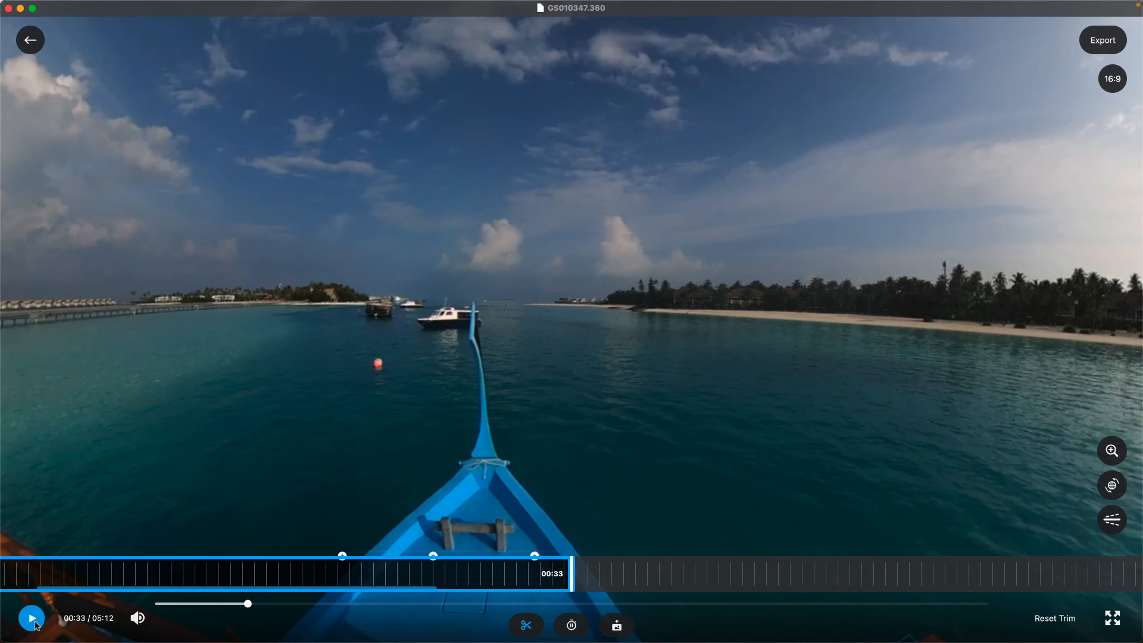